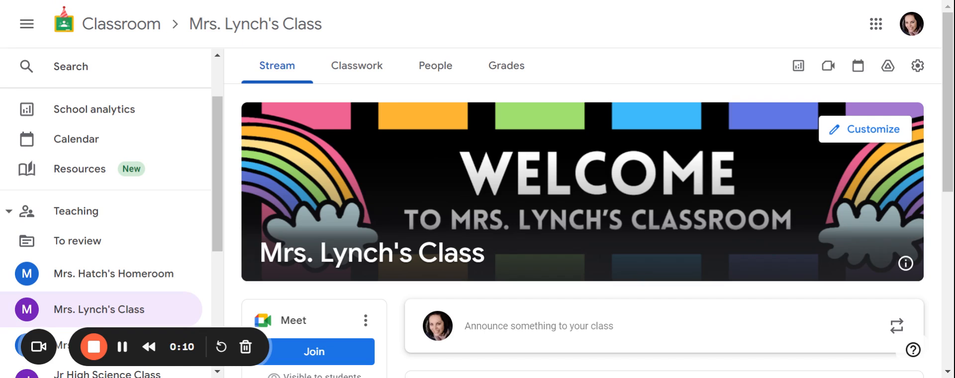
# Open the class settings and set the Stream permission to Only teachers can post or comment.
pyautogui.click(918, 65)
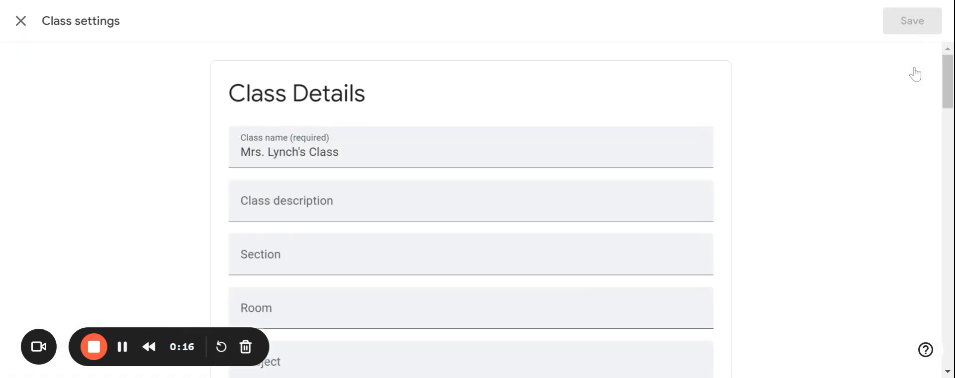
pyautogui.scroll(-2, 466, 246)
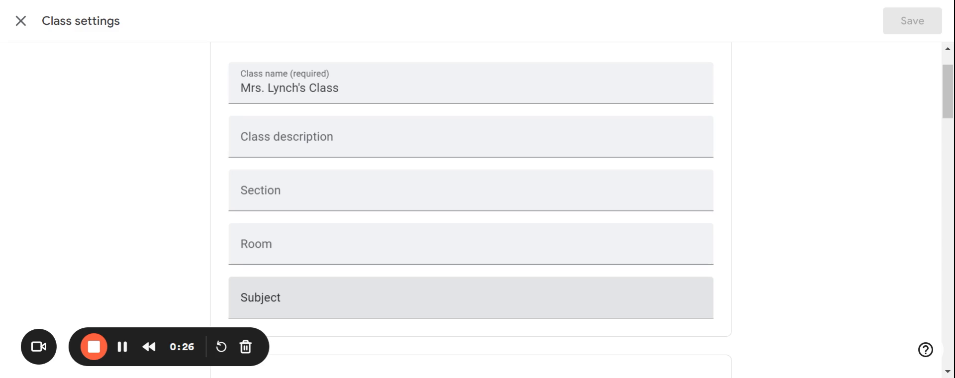
pyautogui.scroll(-1, 471, 298)
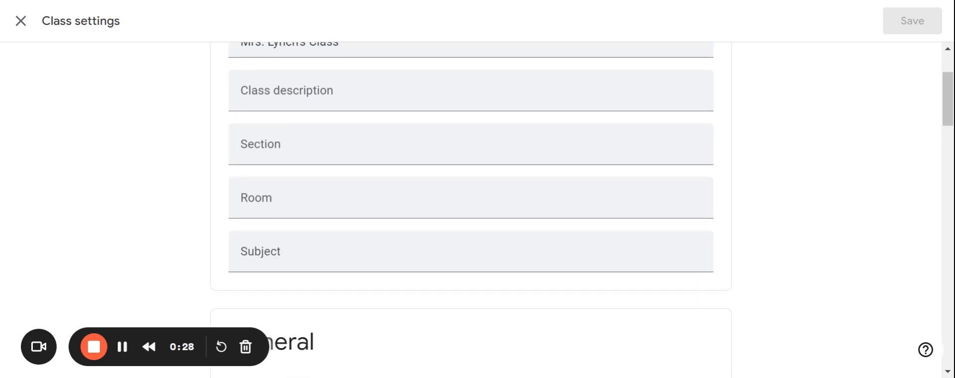
pyautogui.scroll(-5, 471, 209)
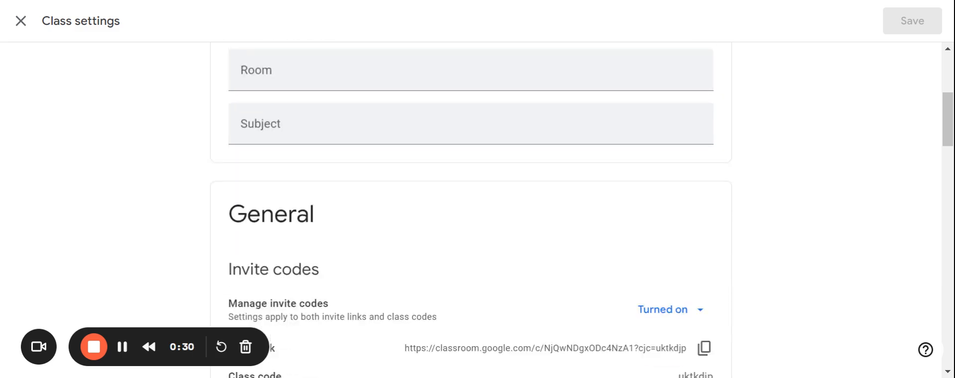
pyautogui.scroll(-1, 584, 208)
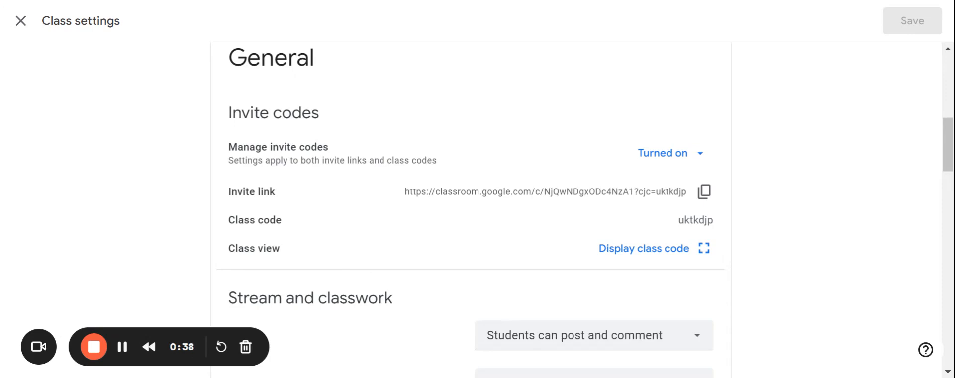
pyautogui.scroll(-1, 470, 209)
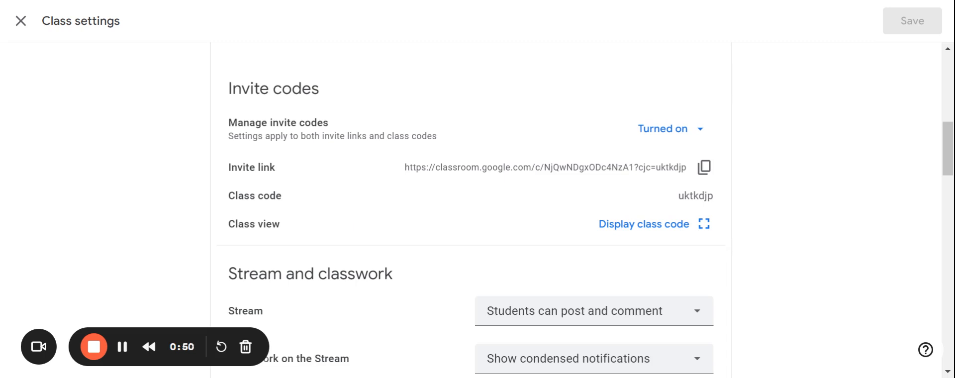
pyautogui.scroll(-3, 570, 209)
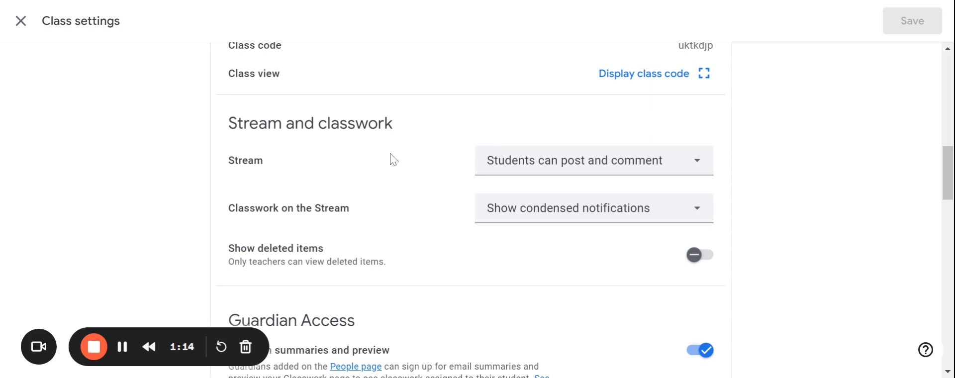
pyautogui.click(558, 178)
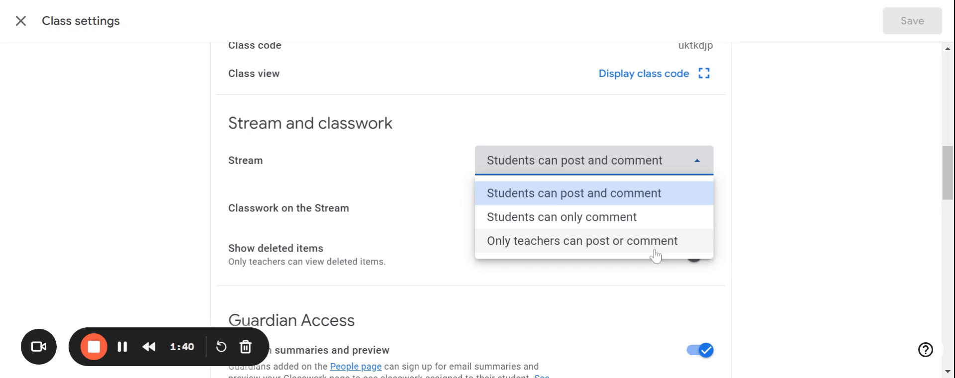
pyautogui.click(623, 242)
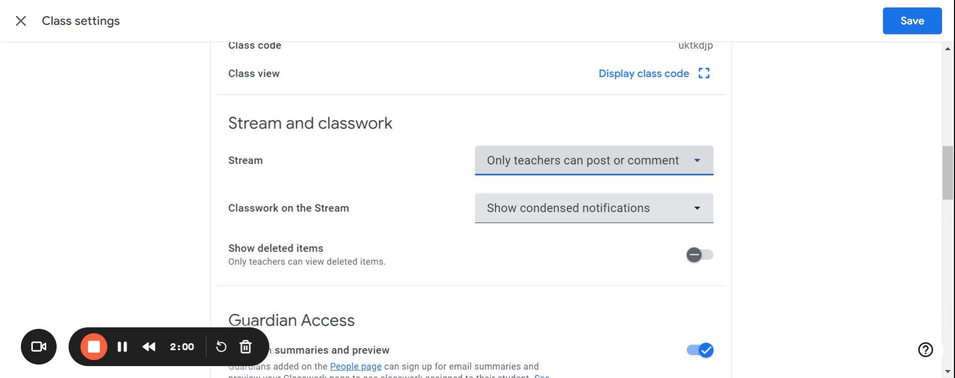
# Review the Classwork on the Stream options, Guardian Access and Meet link settings.
pyautogui.click(549, 219)
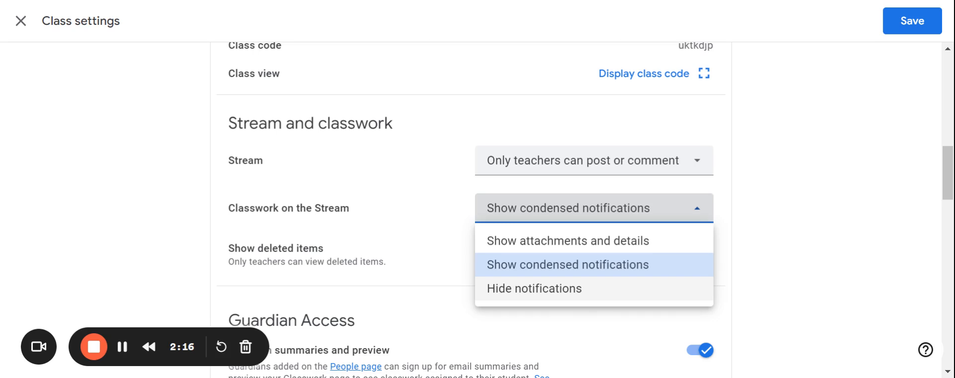
pyautogui.click(798, 272)
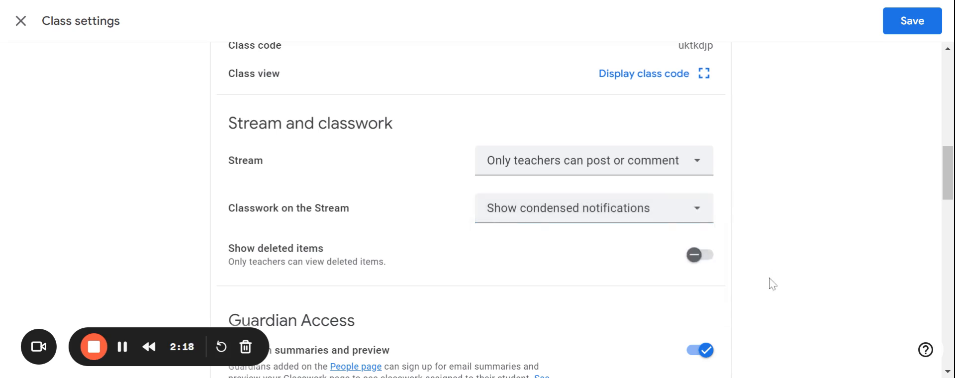
pyautogui.scroll(-4, 689, 304)
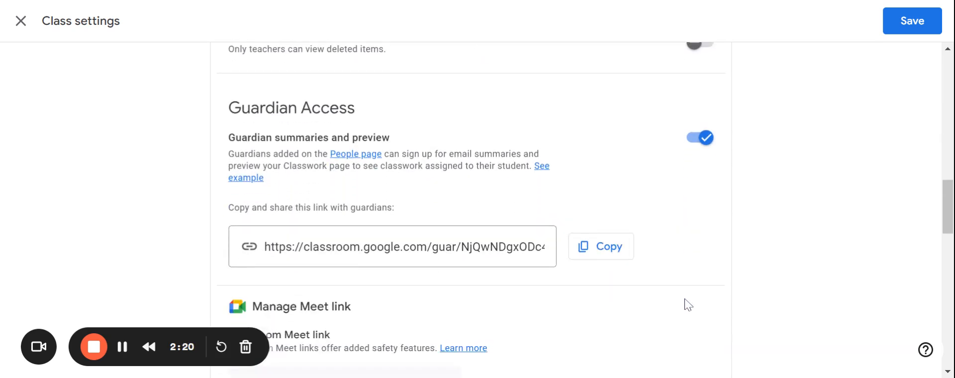
pyautogui.scroll(-1, 689, 305)
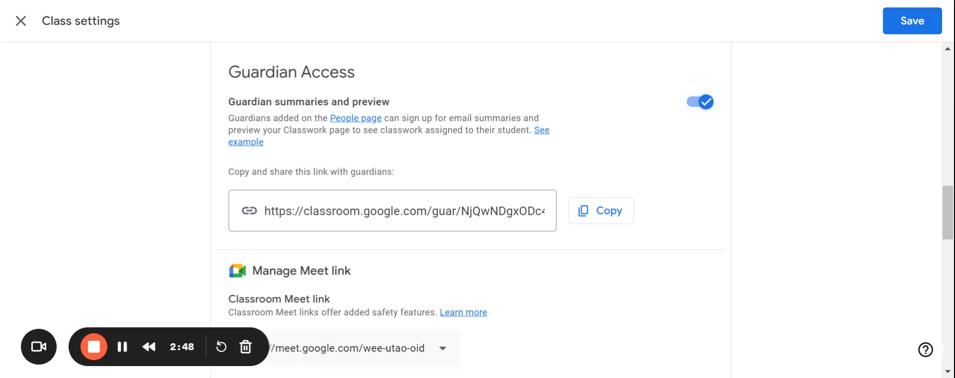
pyautogui.scroll(-4, 661, 300)
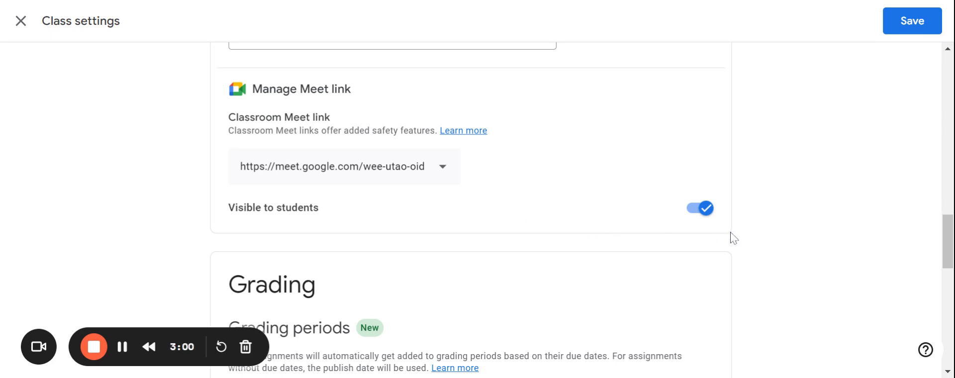
pyautogui.click(700, 214)
pyautogui.scroll(-4, 472, 209)
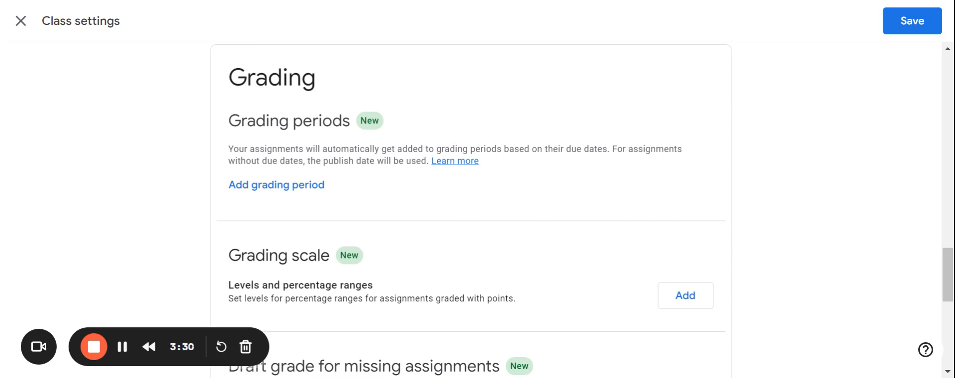
# Add a grading period named Trimester 1.
pyautogui.click(268, 188)
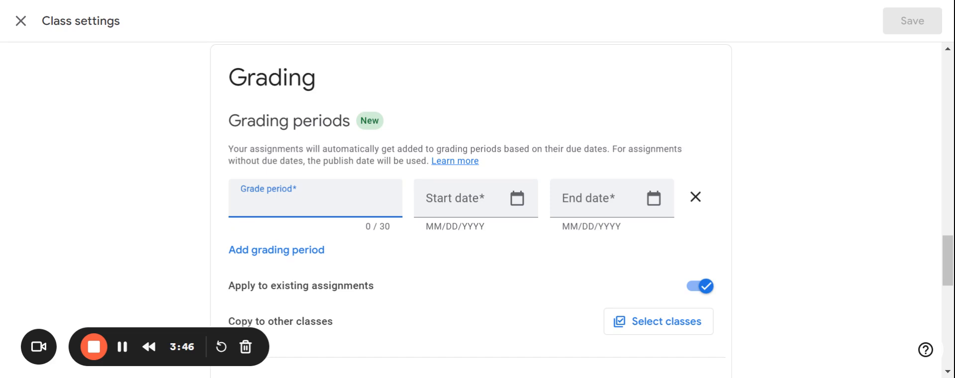
pyautogui.write('Trimester 1')
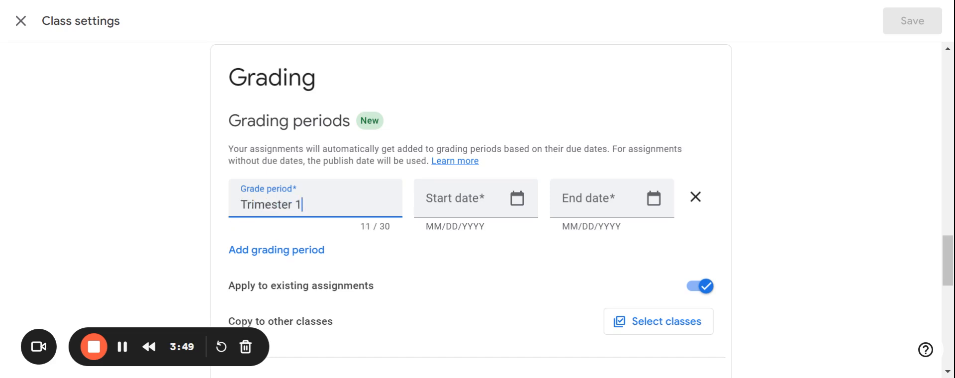
pyautogui.press('Tab')
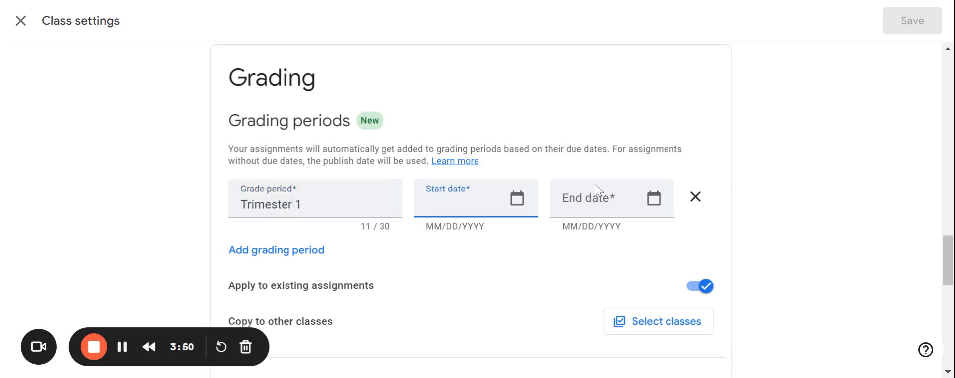
# Set the grading period's start date to 08/21/2024.
pyautogui.click(509, 205)
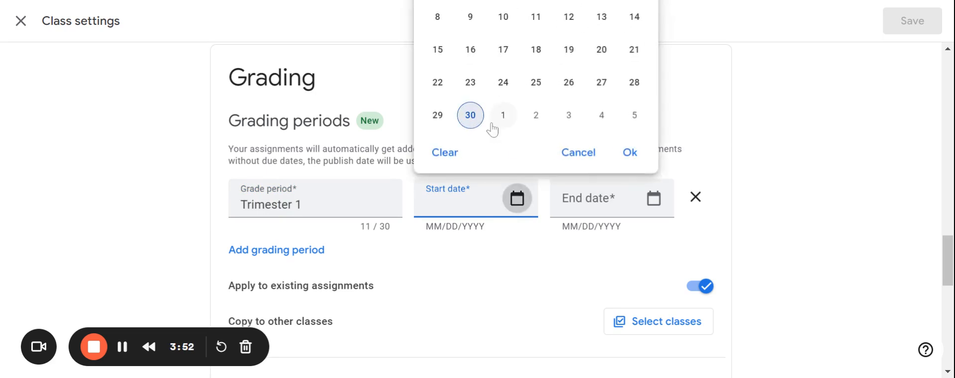
pyautogui.hotkey('ctrl', '-')
pyautogui.hotkey('ctrl', '-')
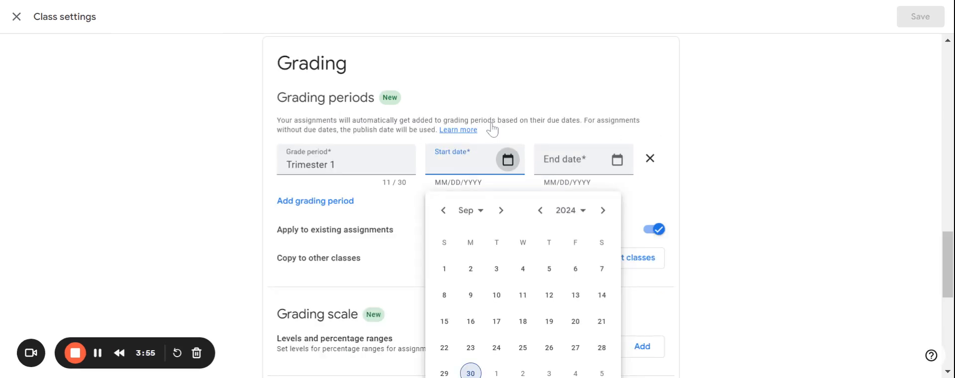
pyautogui.click(443, 211)
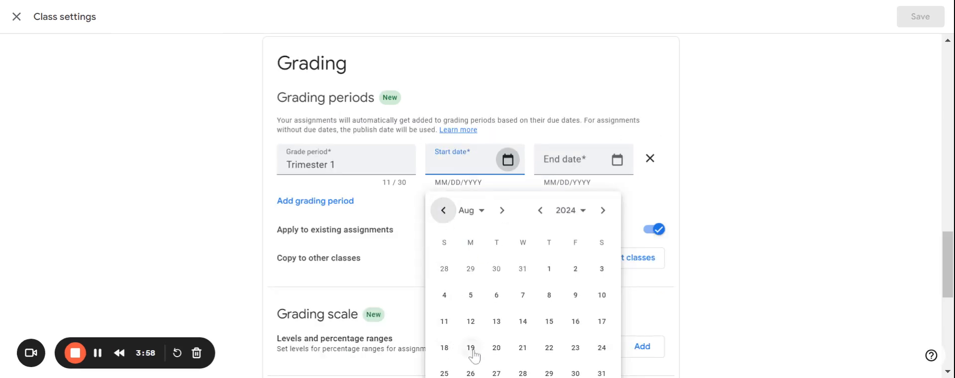
pyautogui.click(515, 350)
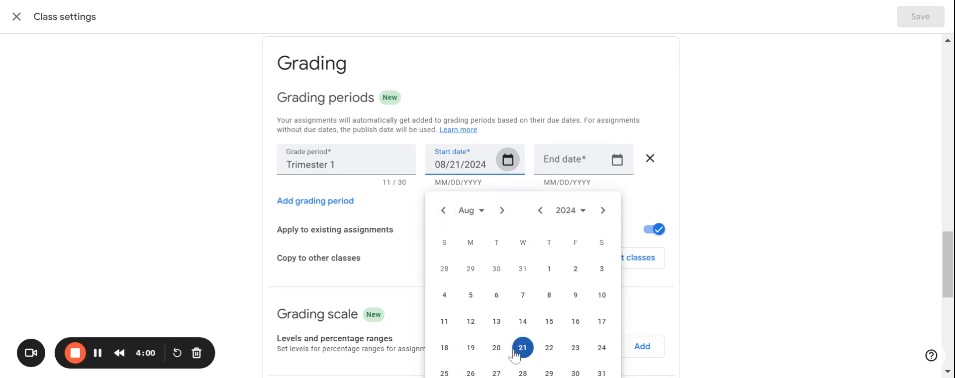
# Set the grading period's end date to 11/15/2024.
pyautogui.click(617, 160)
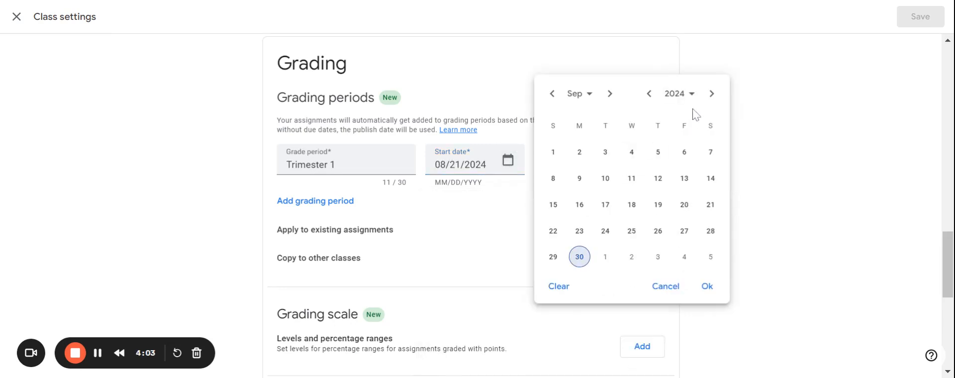
pyautogui.click(611, 94)
pyautogui.click(611, 95)
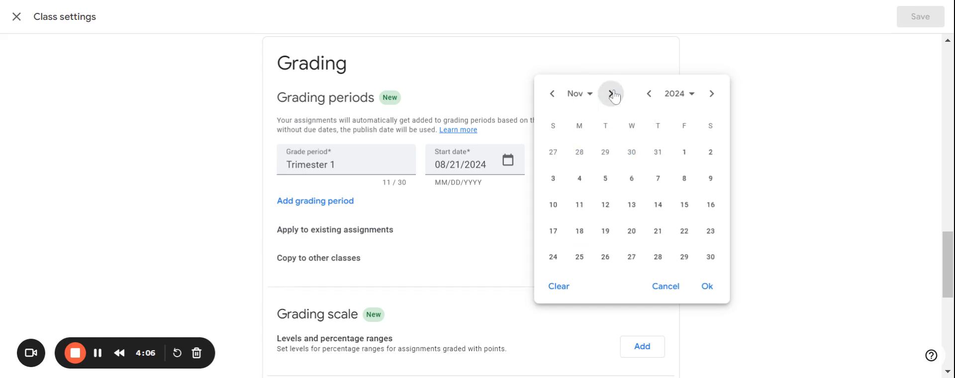
pyautogui.click(685, 205)
pyautogui.click(708, 288)
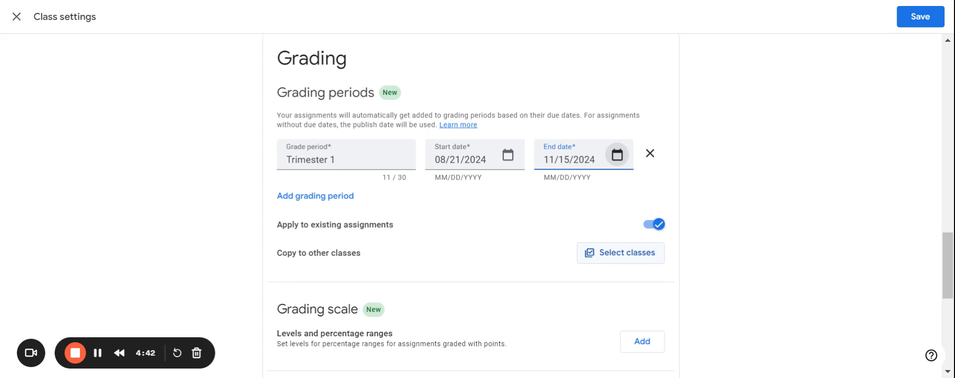
# Try adding the Letter grades grading scale, then remove it.
pyautogui.scroll(-2, 610, 210)
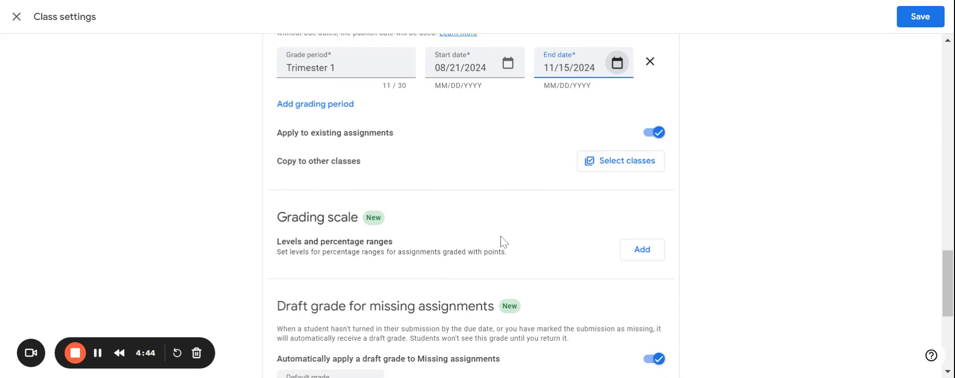
pyautogui.click(641, 250)
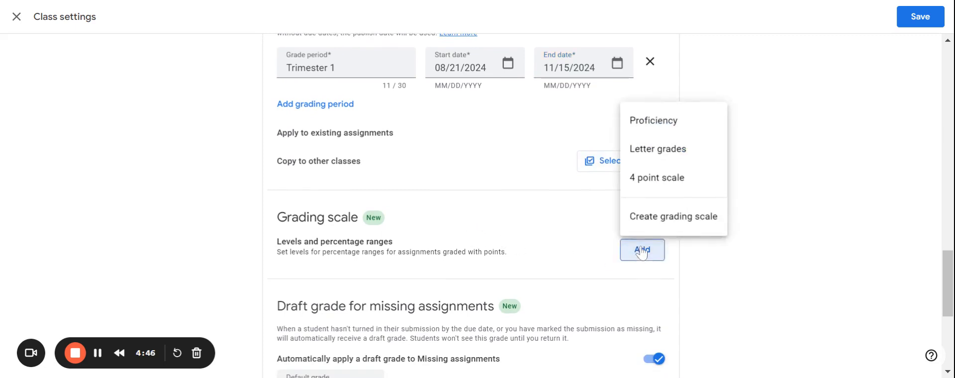
pyautogui.click(670, 158)
pyautogui.scroll(-1, 517, 237)
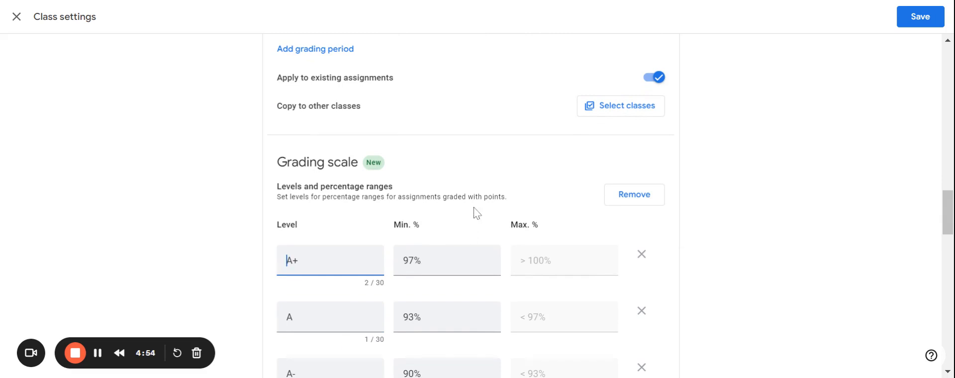
pyautogui.scroll(-1, 474, 207)
pyautogui.scroll(1, 474, 208)
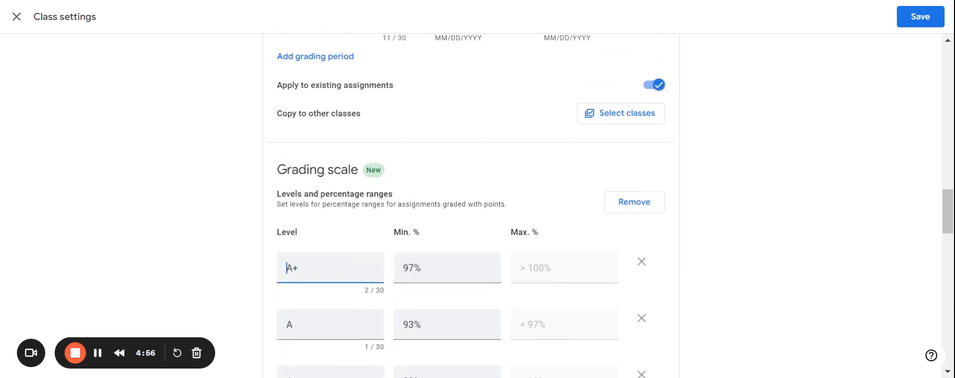
pyautogui.click(640, 205)
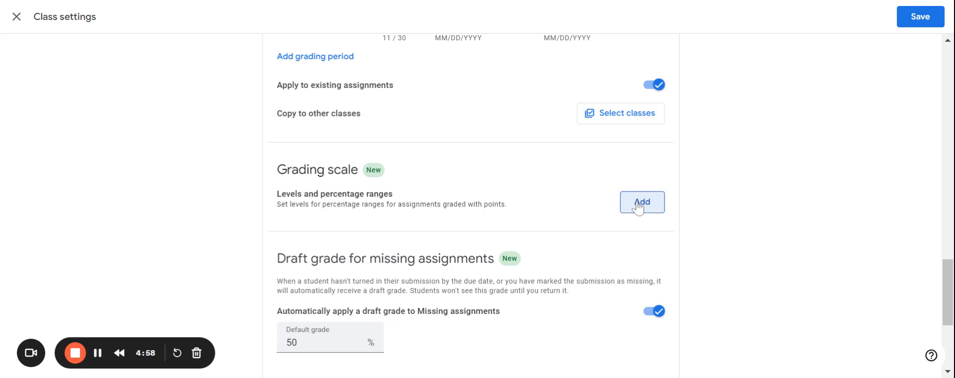
# Try adding the Proficiency grading scale, then remove it.
pyautogui.click(643, 204)
pyautogui.click(657, 235)
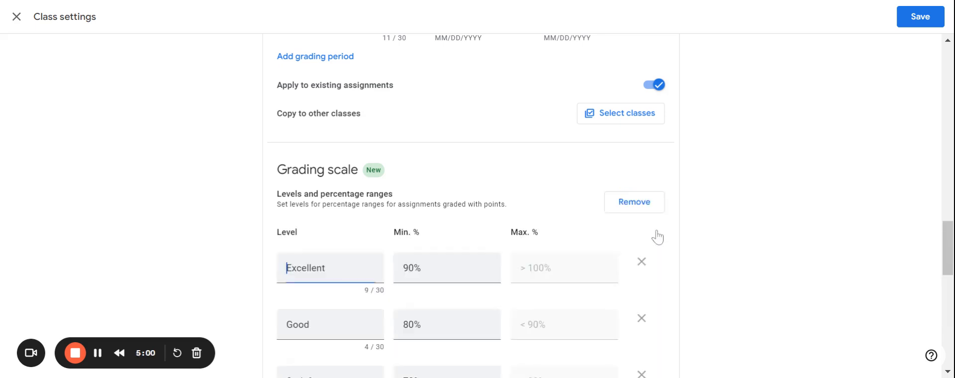
pyautogui.scroll(-2, 472, 244)
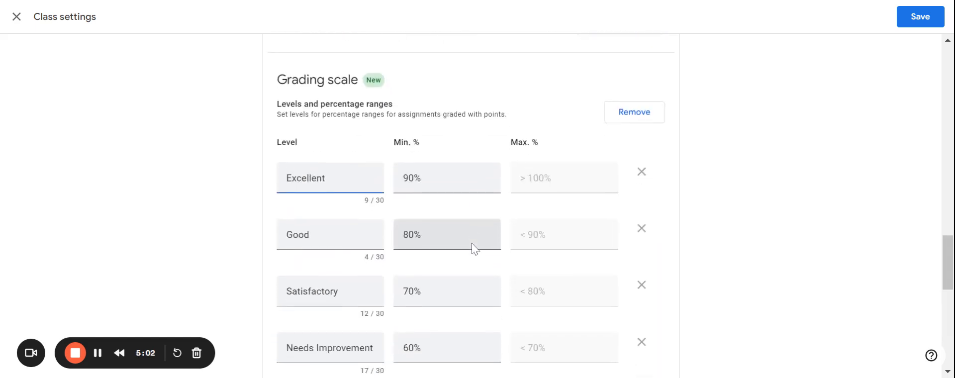
pyautogui.click(635, 119)
# Add the Letter grades grading scale to the class.
pyautogui.click(637, 120)
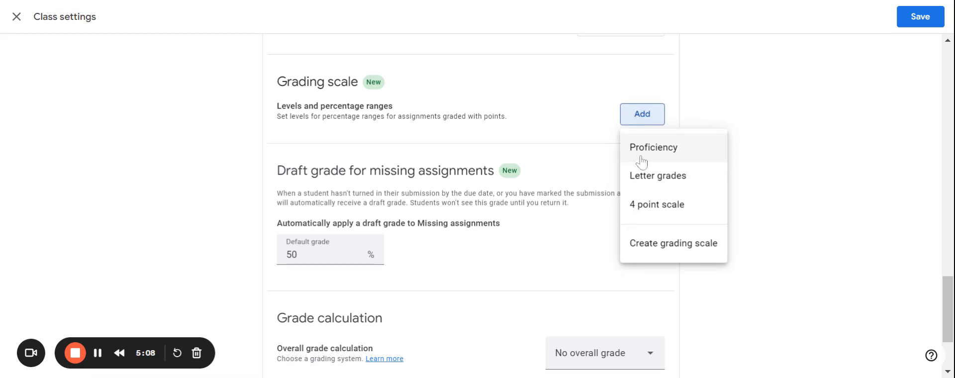
pyautogui.click(652, 193)
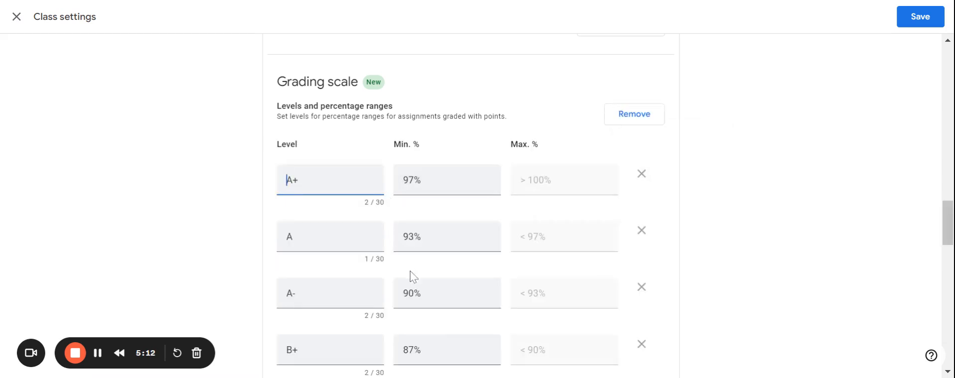
pyautogui.scroll(-2, 415, 278)
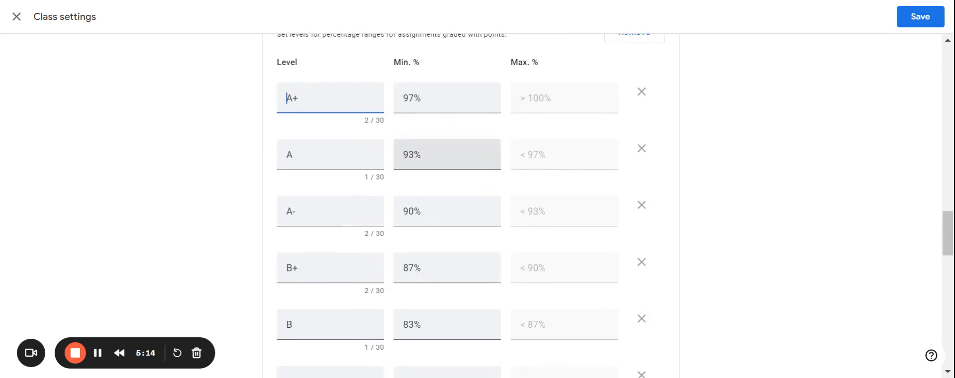
# Set the class's overall grade calculation to Weighted by category.
pyautogui.scroll(-12, 460, 264)
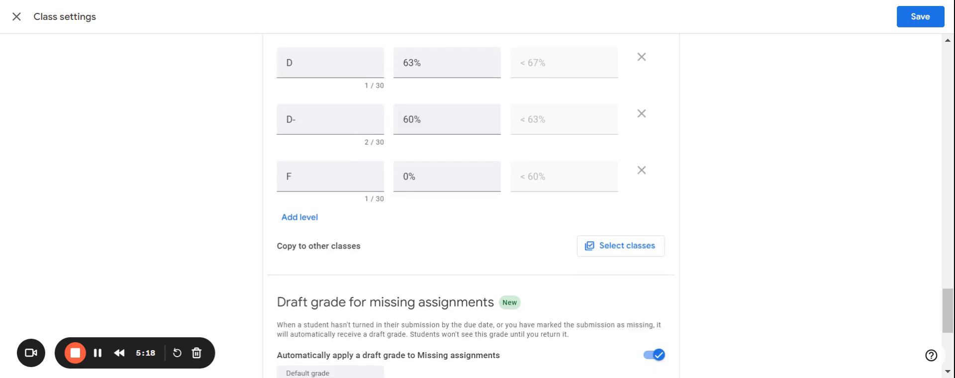
pyautogui.scroll(-1, 467, 263)
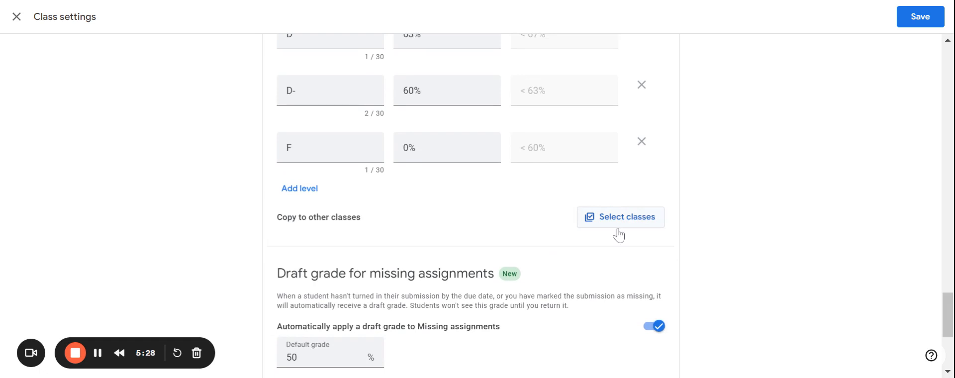
pyautogui.scroll(-1, 618, 234)
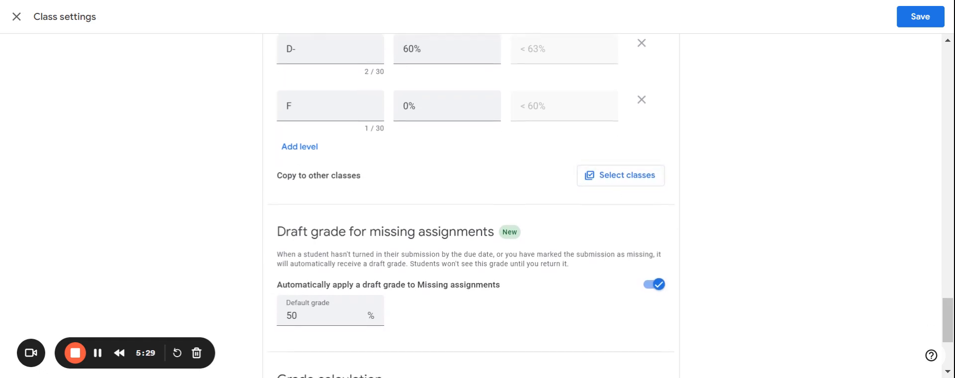
pyautogui.scroll(-1, 470, 205)
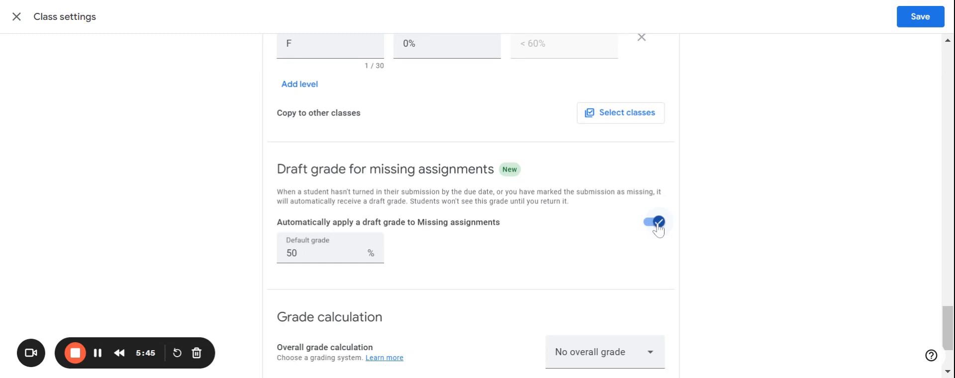
pyautogui.moveTo(458, 193); pyautogui.dragTo(496, 197)
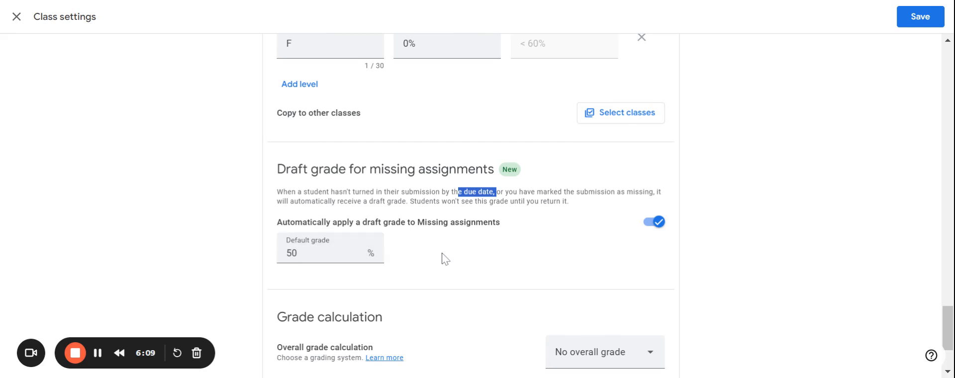
pyautogui.scroll(-2, 547, 248)
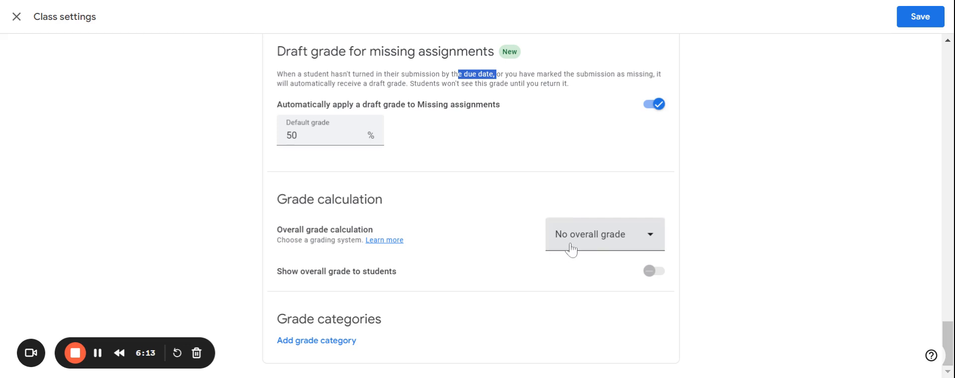
pyautogui.click(570, 246)
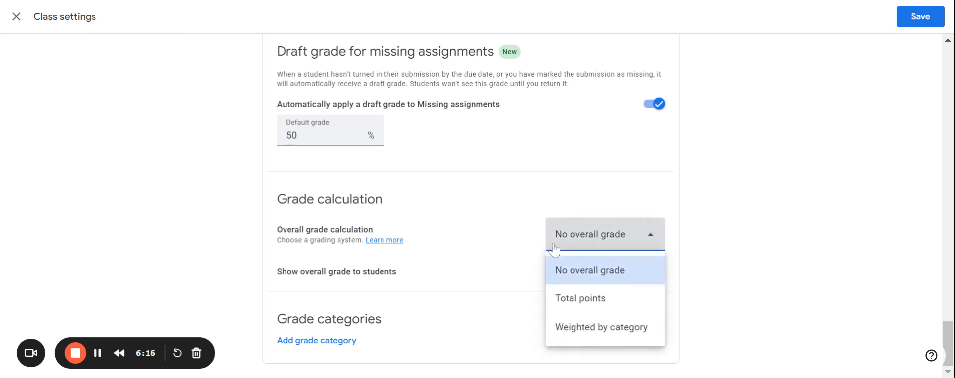
pyautogui.click(591, 341)
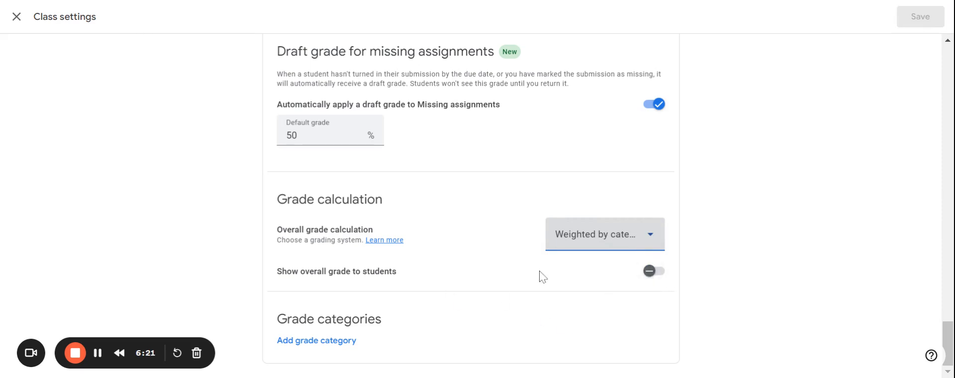
# Add a grade category named Summative weighted at 70 percent.
pyautogui.click(315, 343)
pyautogui.scroll(-2, 316, 351)
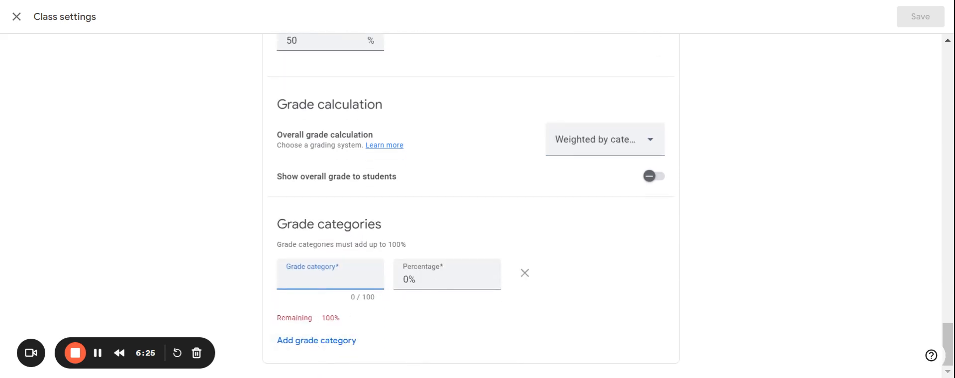
pyautogui.write('Summative')
pyautogui.press('Tab')
pyautogui.write('70')
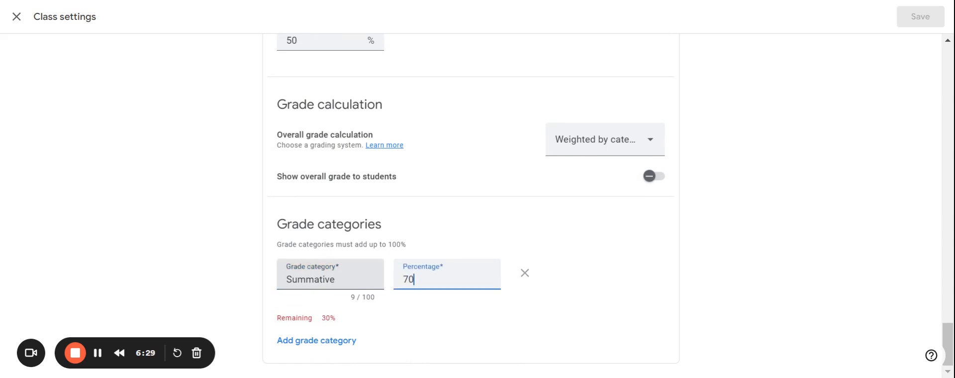
# Add a second grade category named Formative weighted at 30 percent.
pyautogui.click(305, 342)
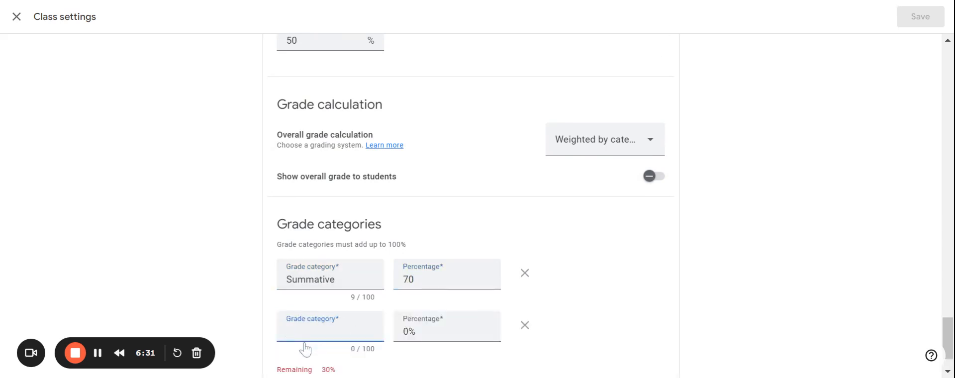
pyautogui.write('Formative')
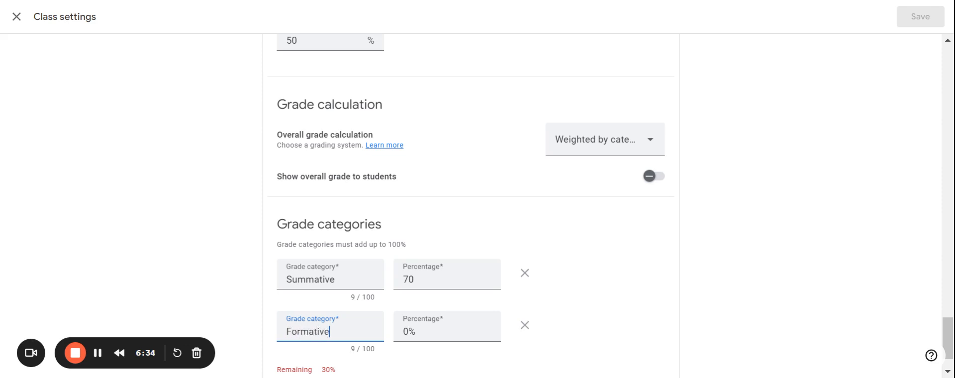
pyautogui.click(403, 335)
pyautogui.write('30')
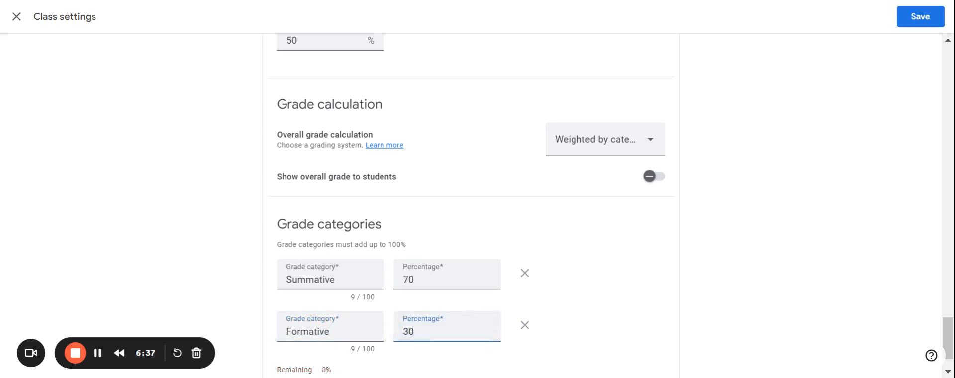
pyautogui.doubleClick(574, 333)
pyautogui.scroll(-2, 574, 332)
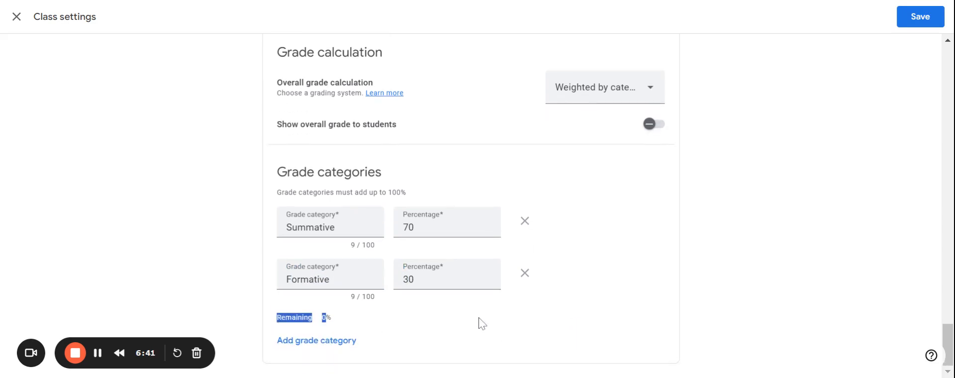
pyautogui.click(585, 317)
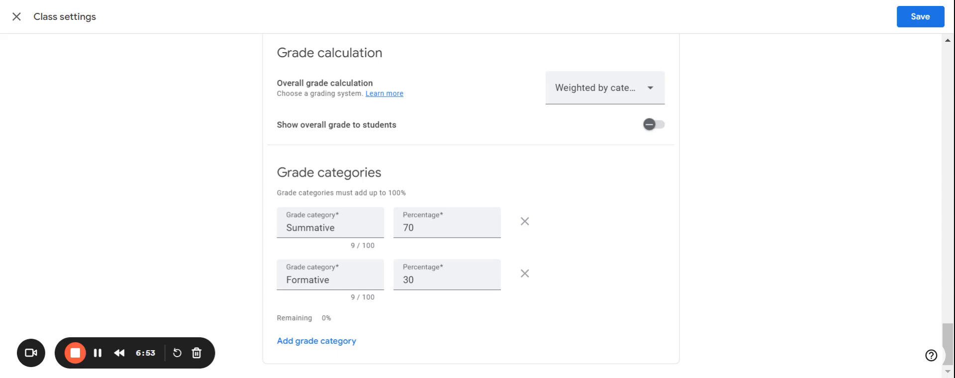
pyautogui.scroll(4, 470, 209)
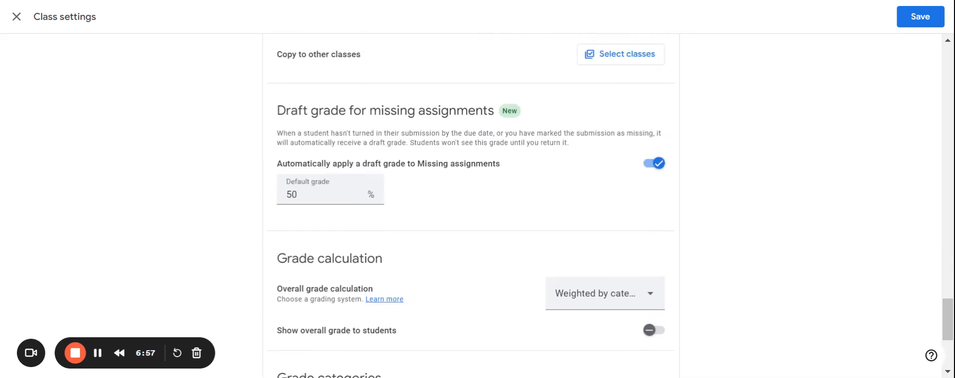
pyautogui.scroll(4, 471, 209)
pyautogui.scroll(20, 471, 206)
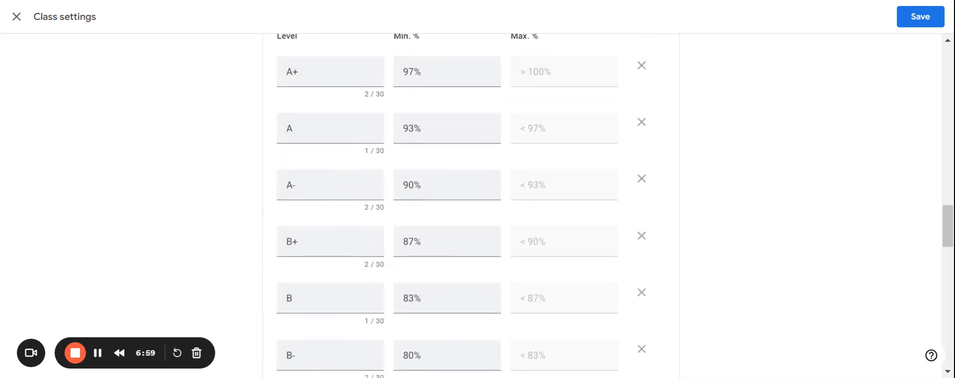
pyautogui.scroll(1, 471, 203)
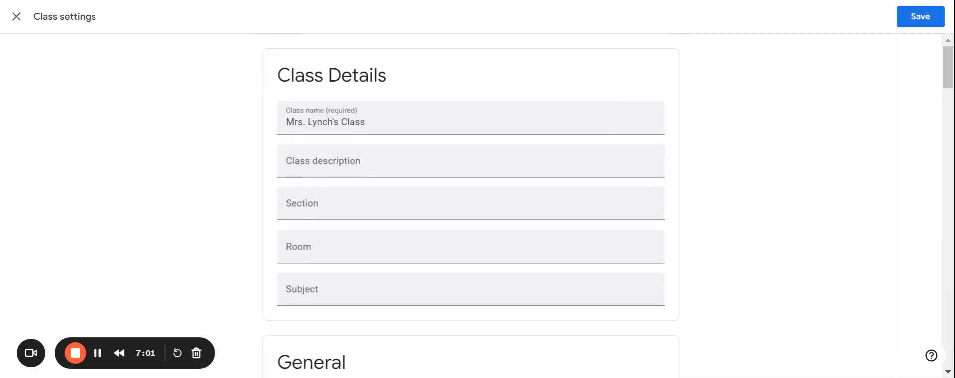